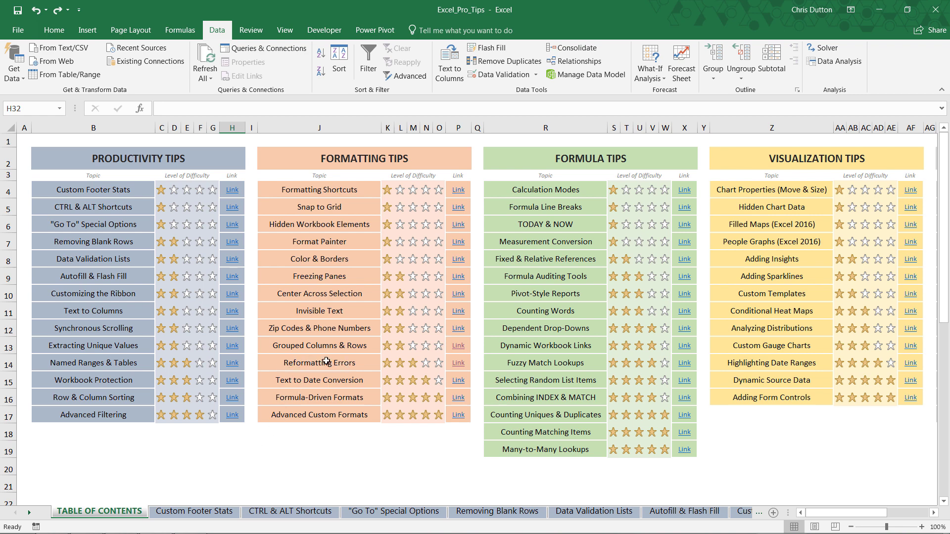
Step: Go to the Reformatting Errors sheet and browse the player list, keeping Adam Jones selected
click(458, 367)
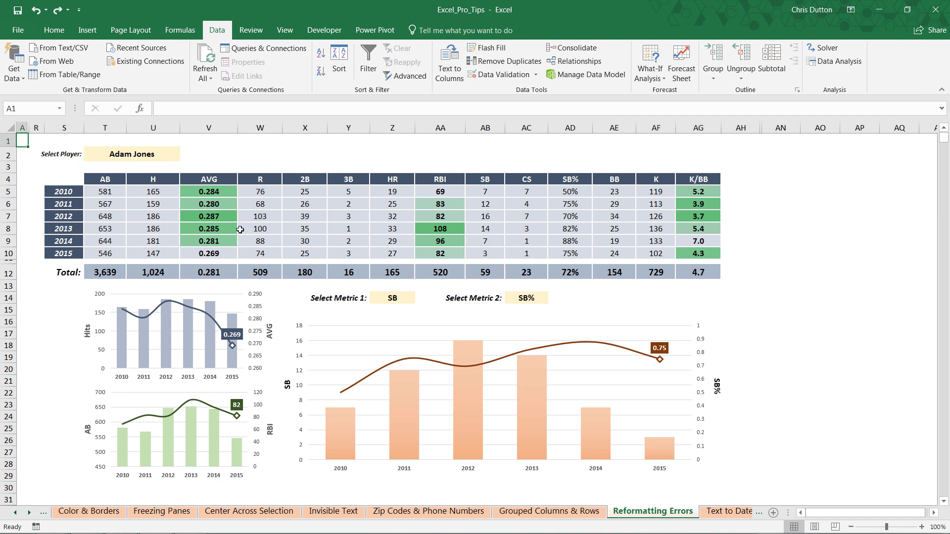
click(110, 154)
click(187, 157)
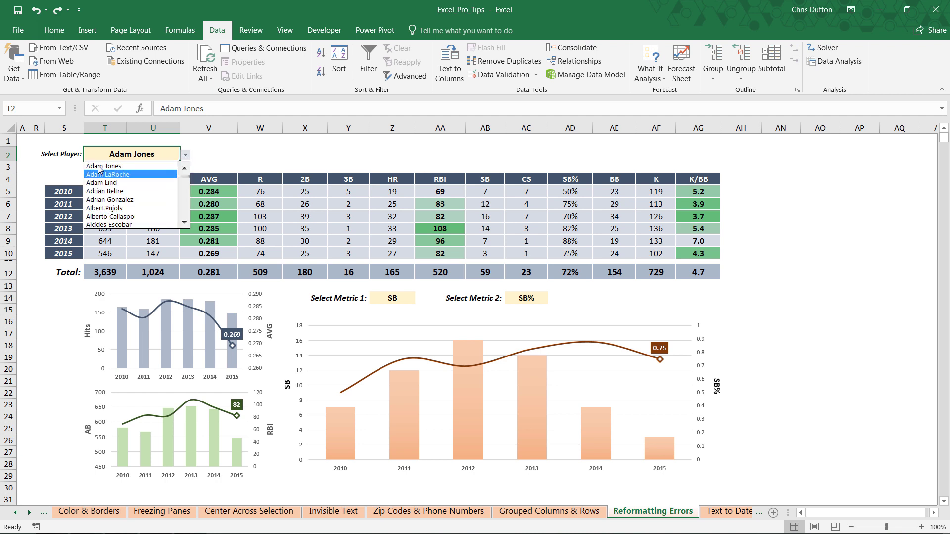
click(94, 167)
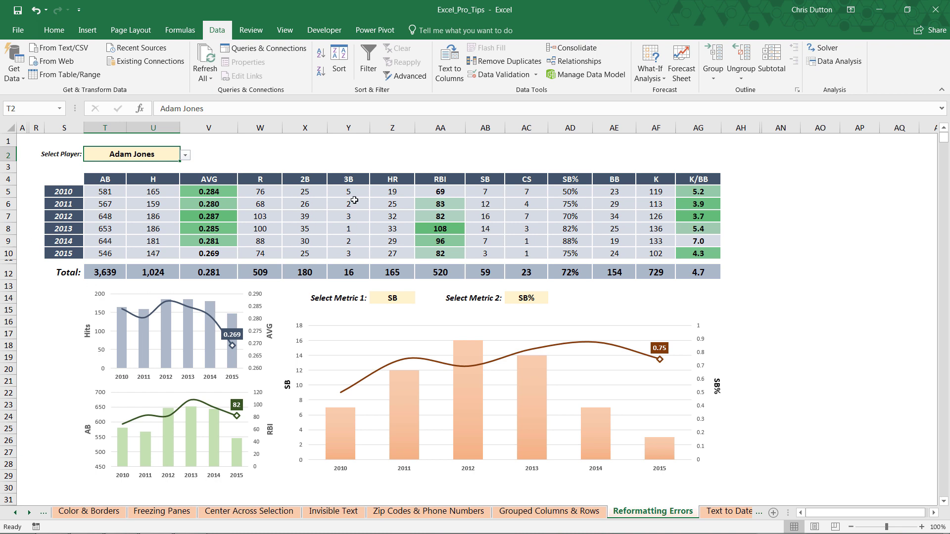
Step: Switch the Select Player dropdown in T2 to A. J. Pierzynski
click(185, 156)
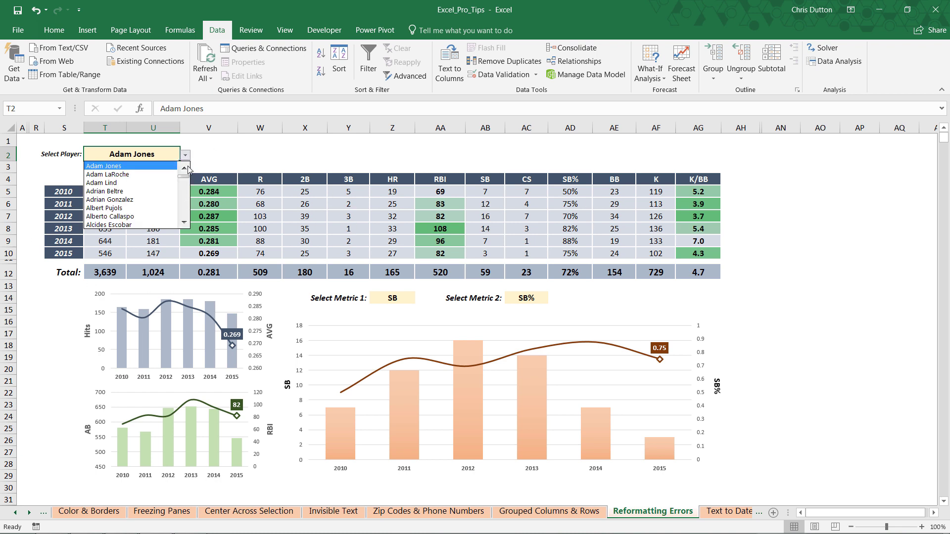
scroll(185, 181, up, 2)
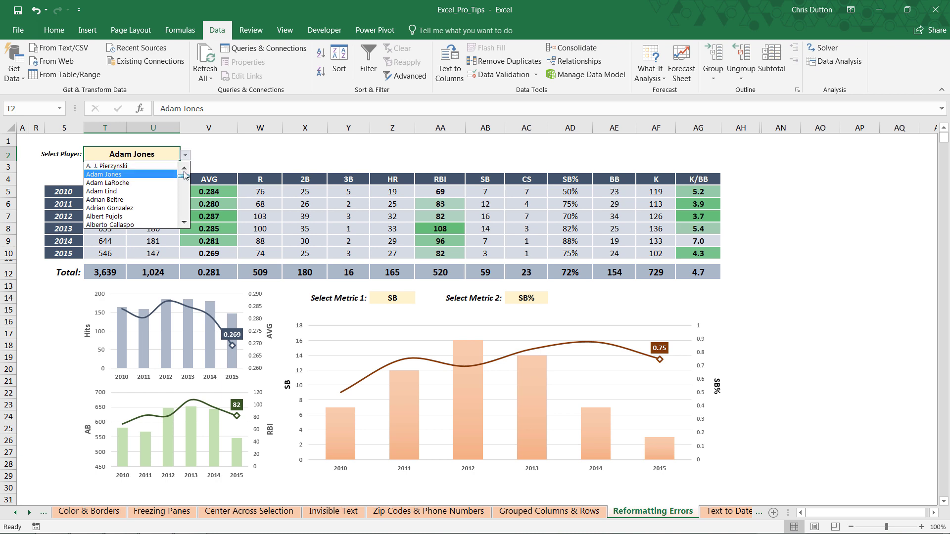
click(124, 166)
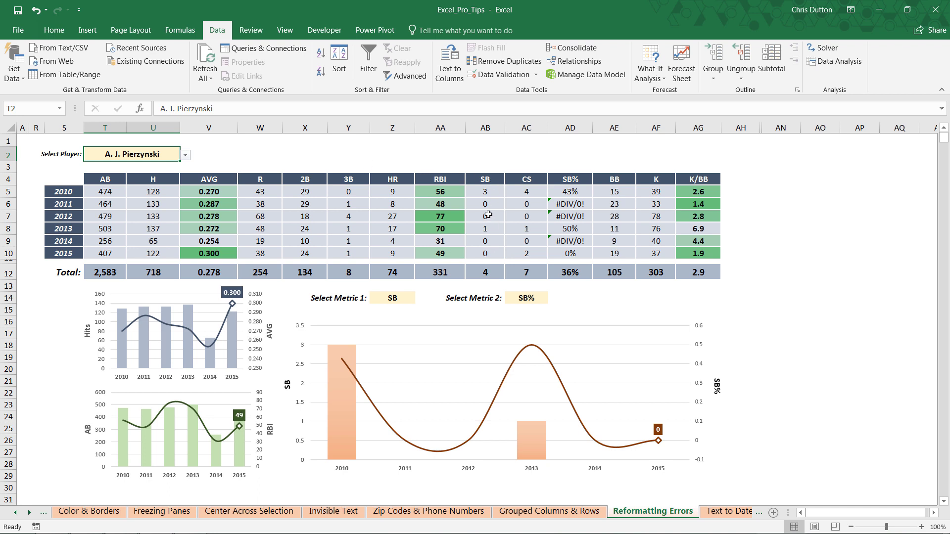
Step: Check the 2010 SB% formula in AD5, then switch the player in T2 to Victor Martinez
click(570, 193)
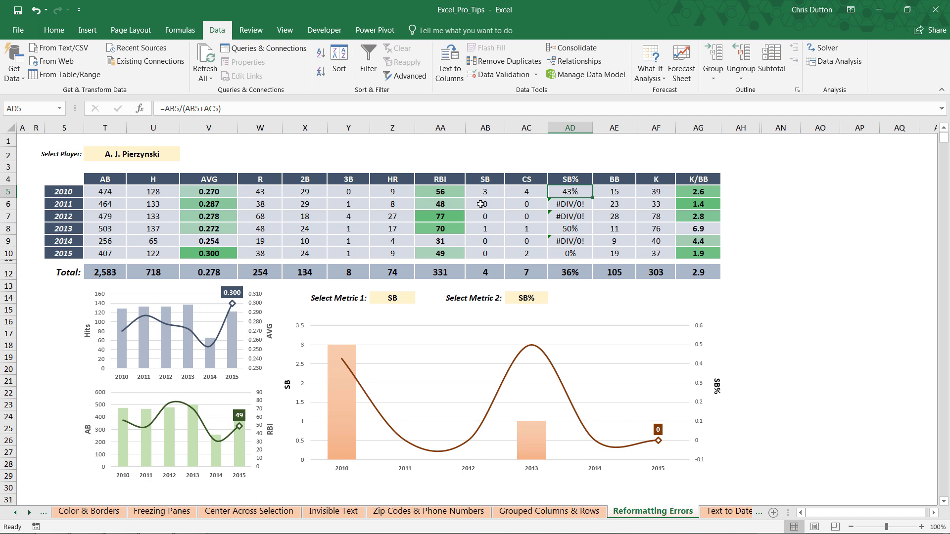
click(162, 155)
click(185, 155)
drag(184, 177, 183, 214)
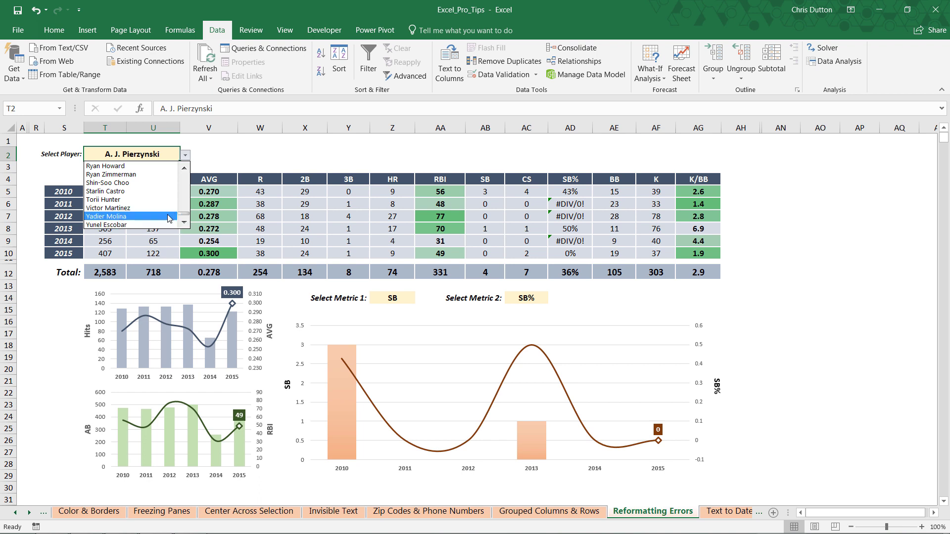
click(141, 209)
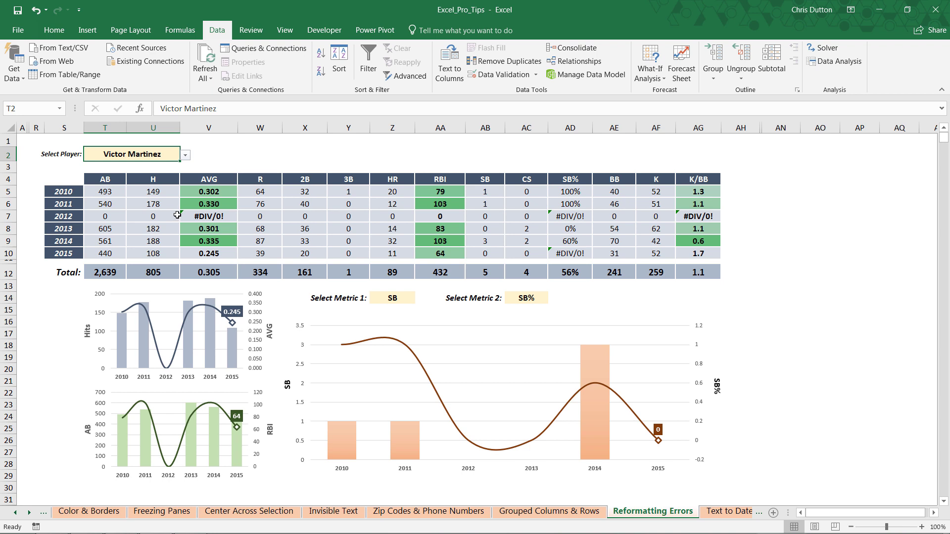
Step: Inspect the 2012 #DIV/0! cells V7, AD7 and AG7 for AVG, SB% and K/BB
click(199, 218)
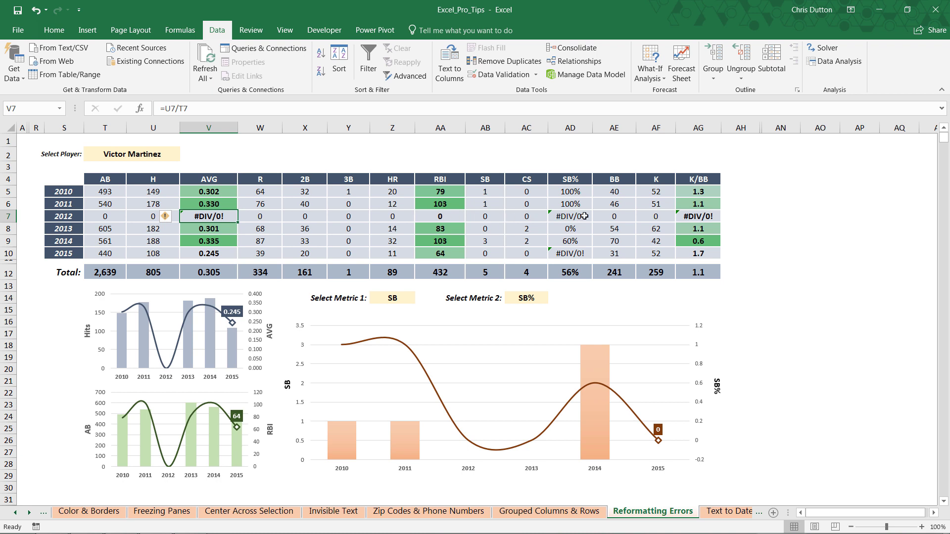
click(584, 217)
click(695, 216)
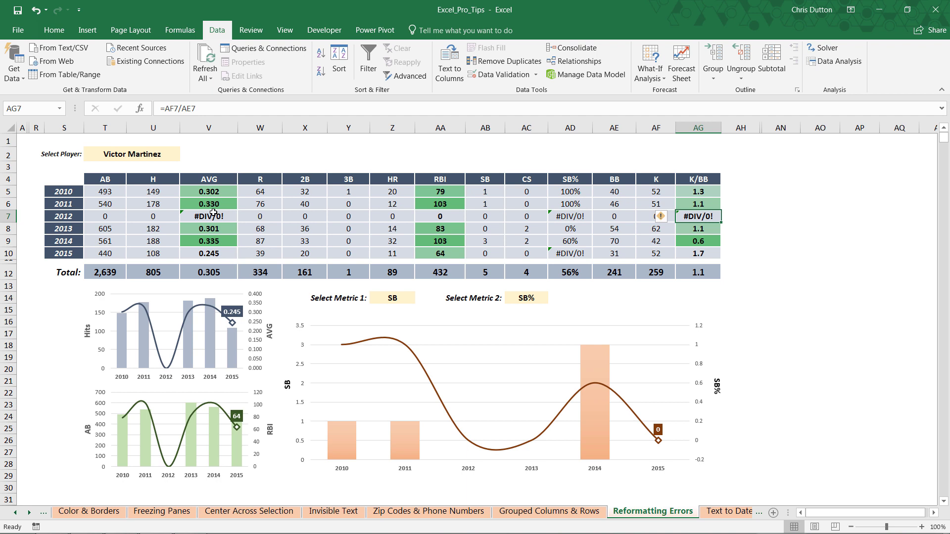
Step: Change V5 to =IFERROR(U5/T5,"-") and fill it down through V10
click(190, 191)
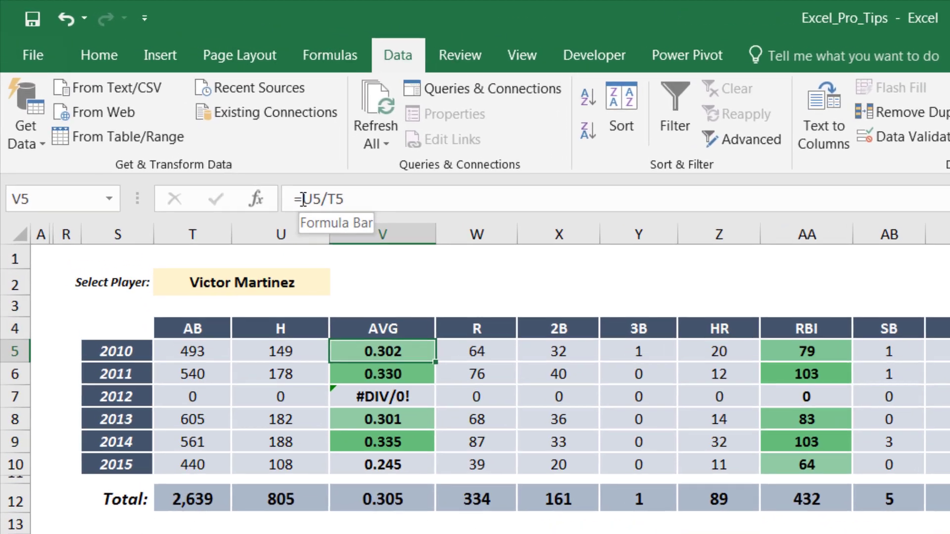
click(165, 109)
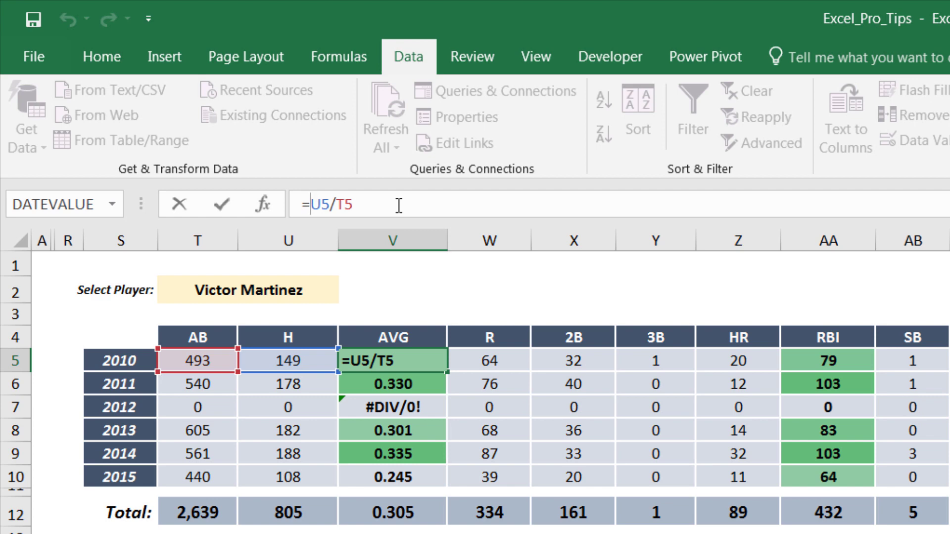
text(IFERROR()
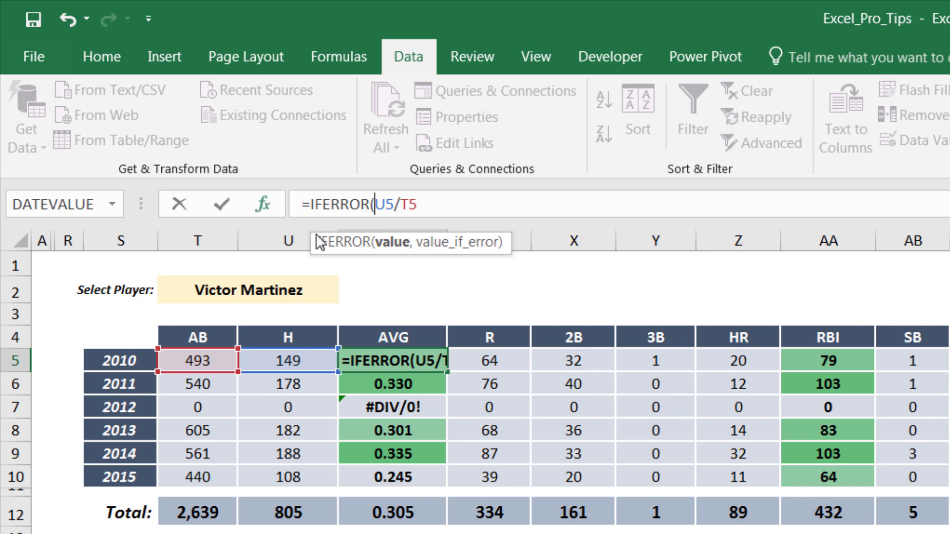
click(439, 211)
text(,)
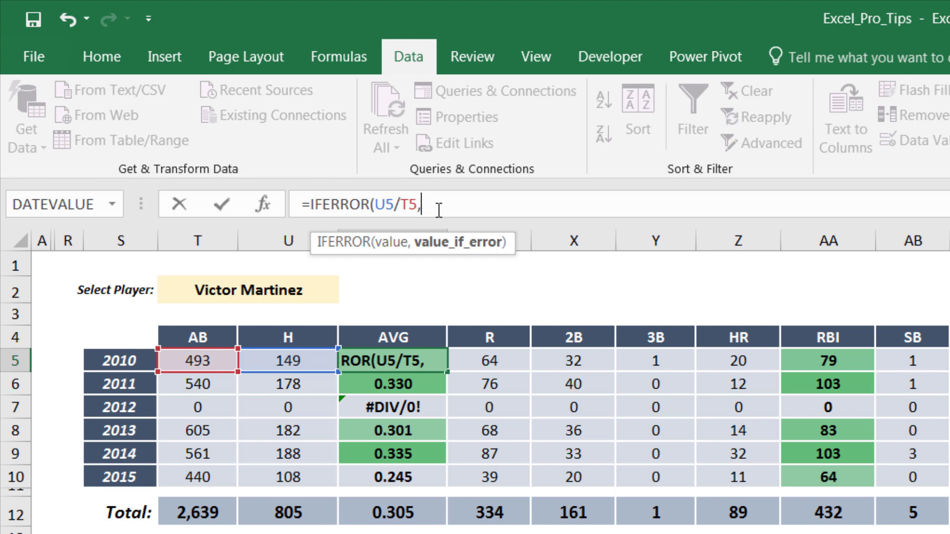
text("-"))
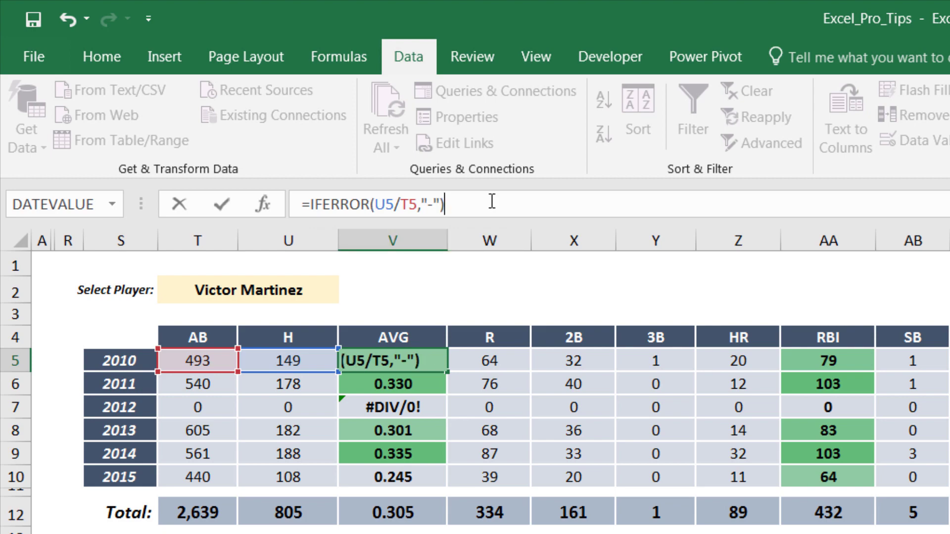
key(Return)
click(431, 359)
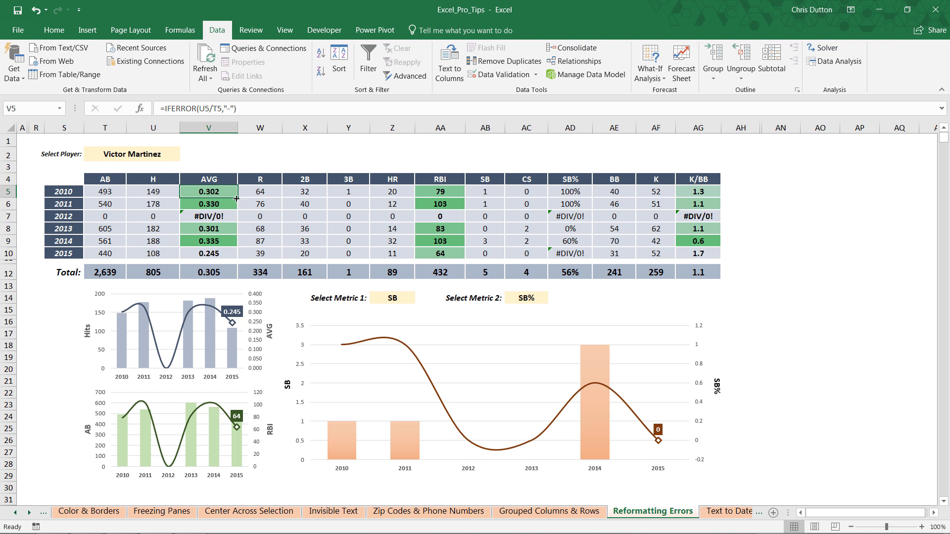
drag(237, 199, 233, 255)
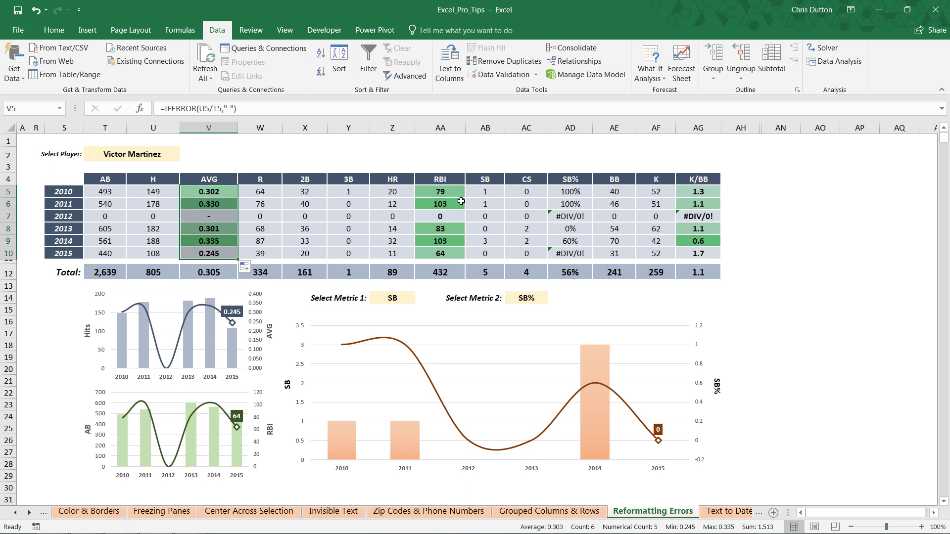
Step: Wrap the SB% formula in AD5 with IFERROR(...,"-") and fill it down to AD10
click(558, 193)
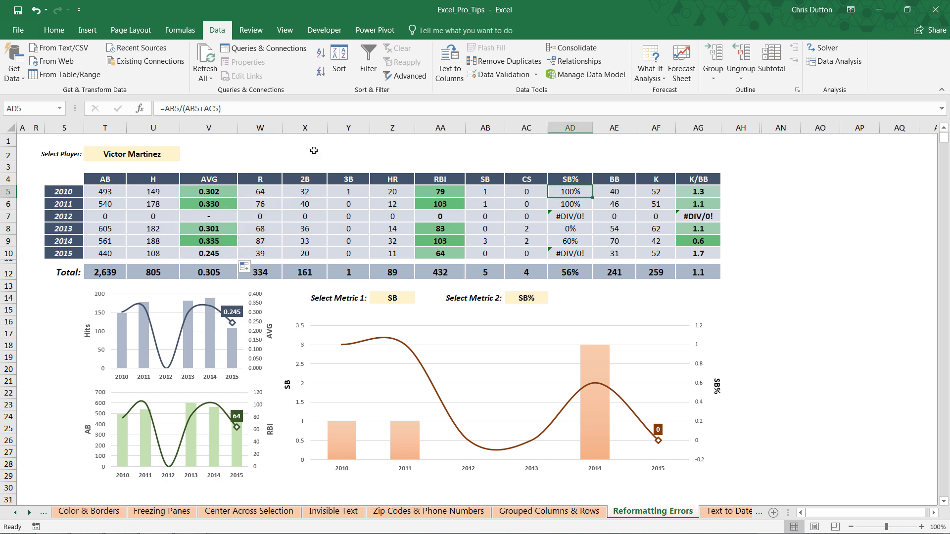
click(163, 108)
text(IFERR)
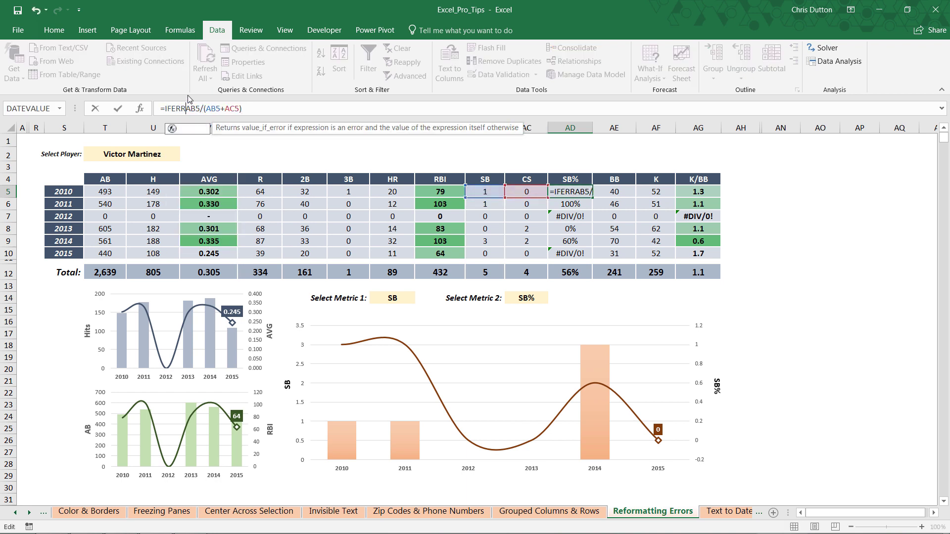
key(Tab)
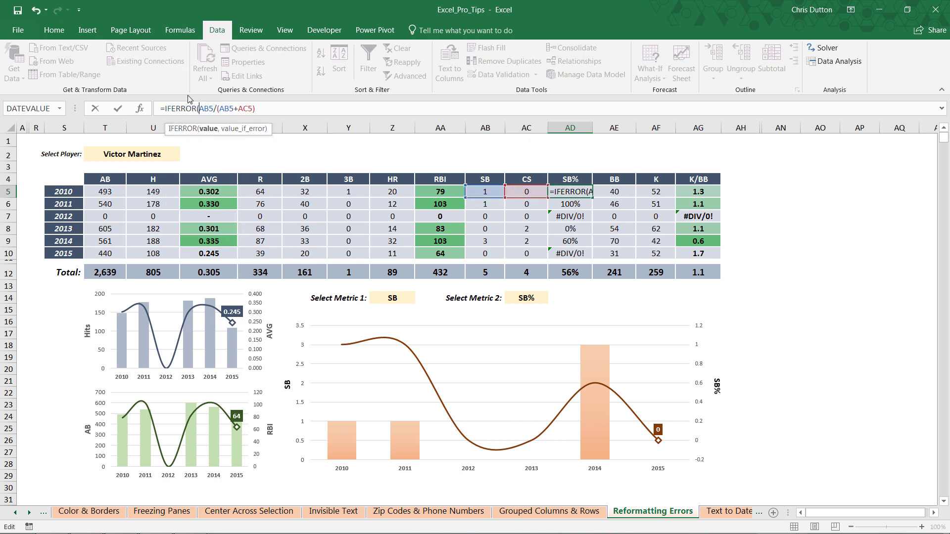
click(262, 108)
text(,)
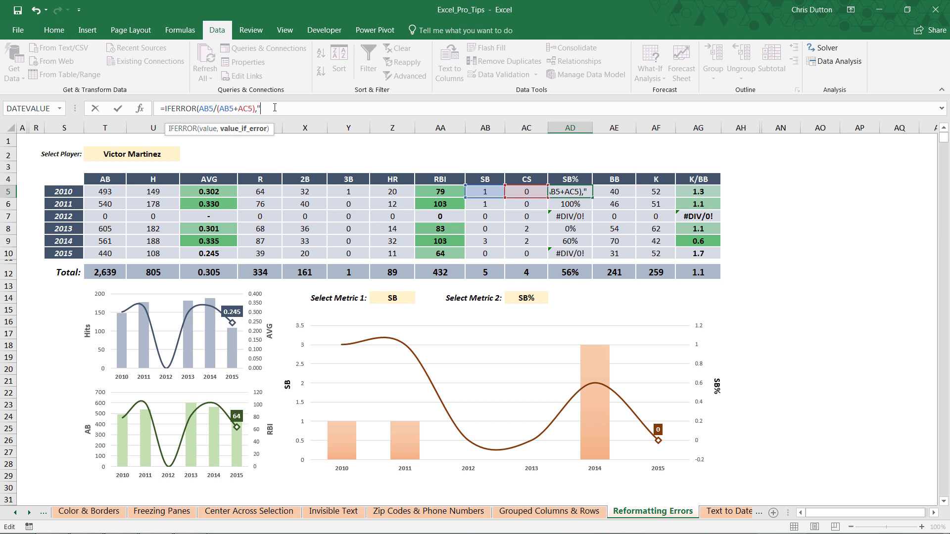
text("-"))
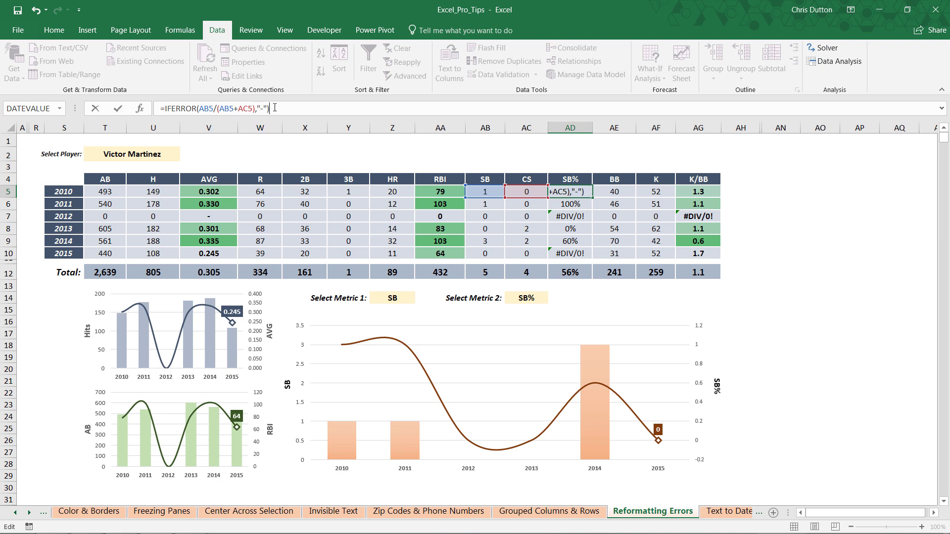
key(Return)
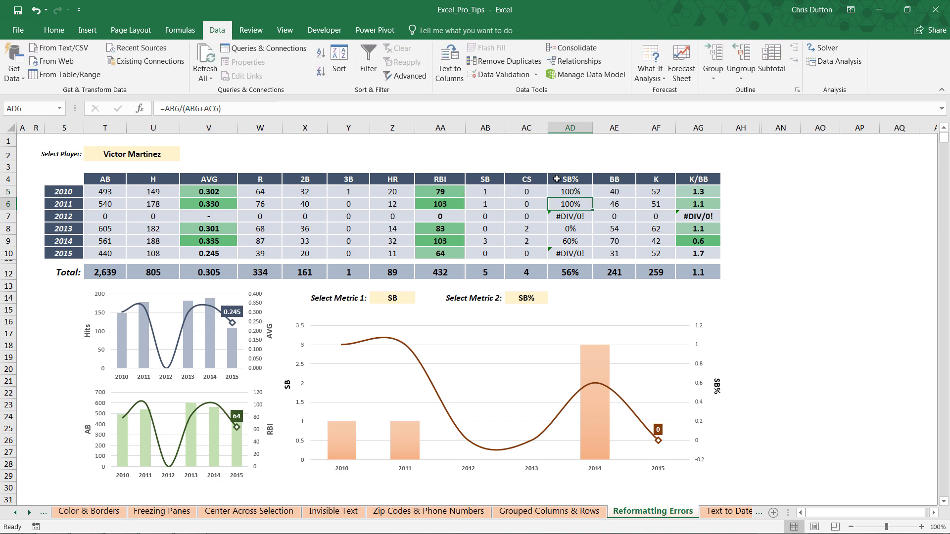
click(572, 192)
drag(592, 198, 591, 256)
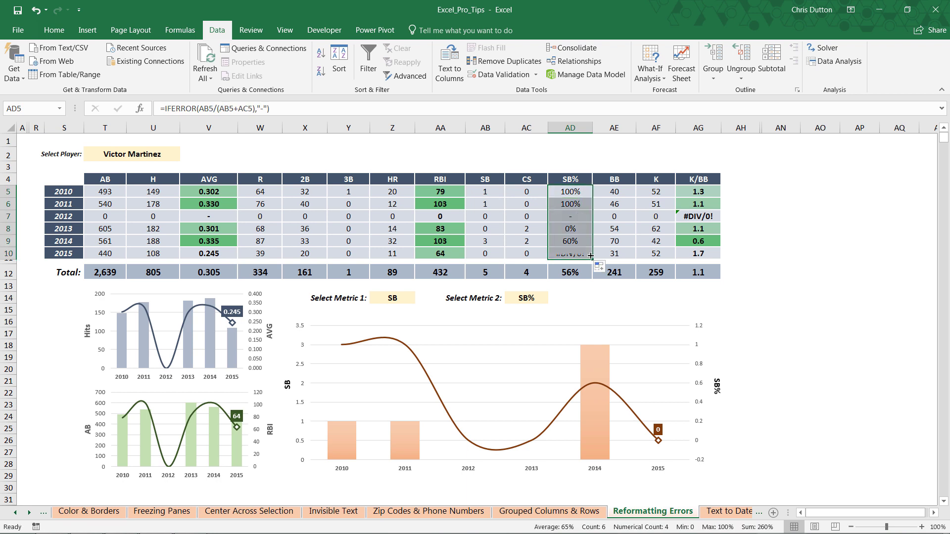
Step: Set AG5 to =IFERROR(AF5/AE5,"-") and fill the K/BB formula down to AG10
click(703, 192)
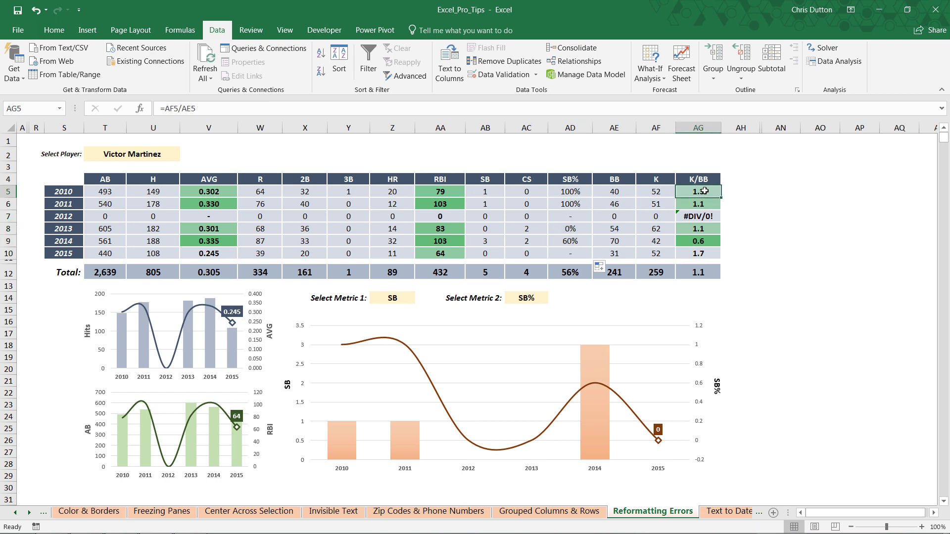
click(165, 109)
text(IFERROR(AF5/AE5)
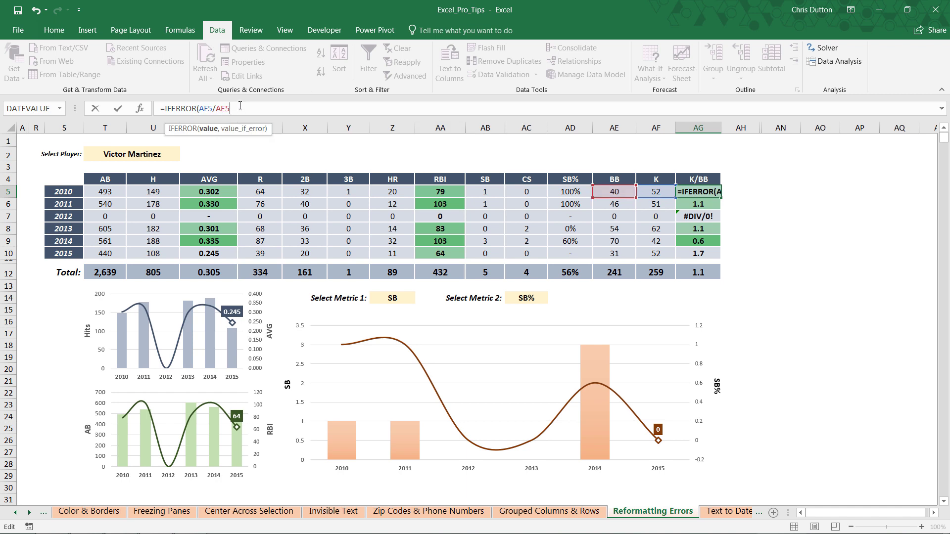
text(,"-)
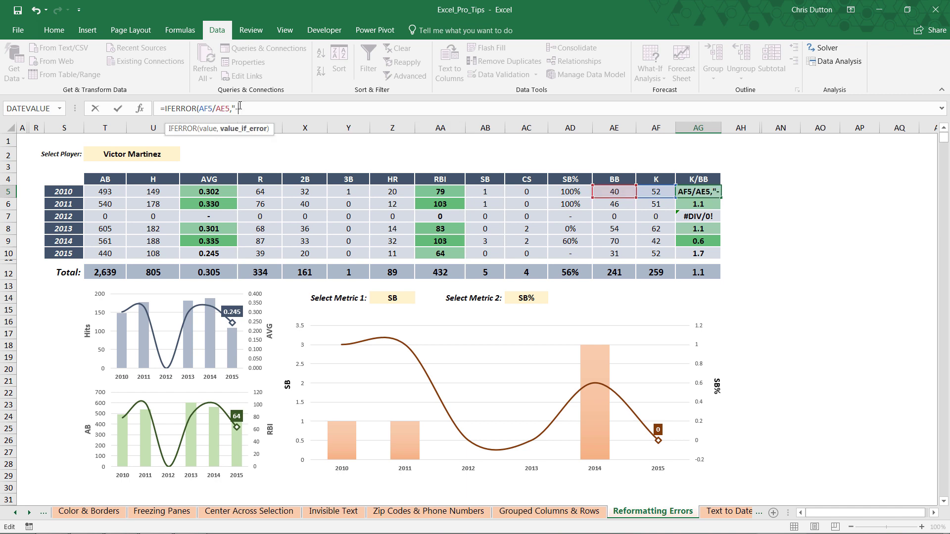
text("))
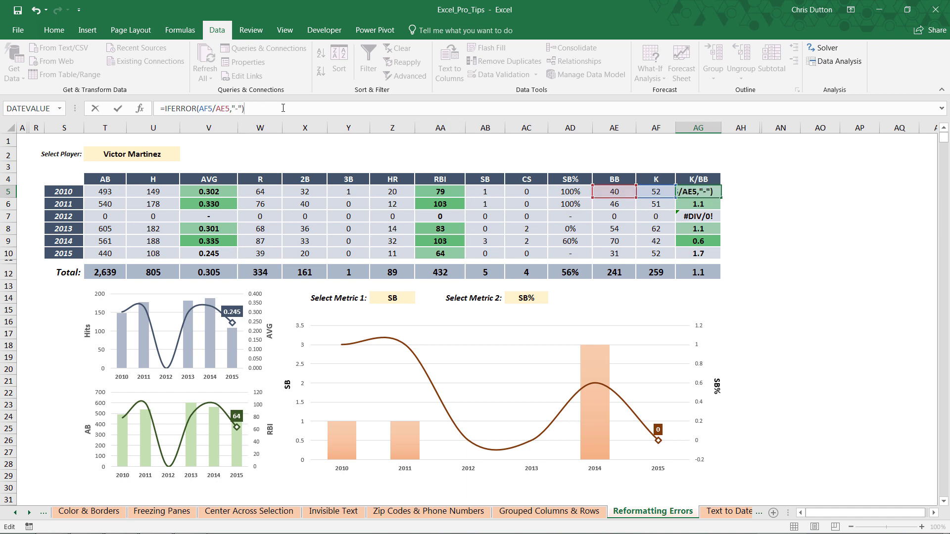
key(Return)
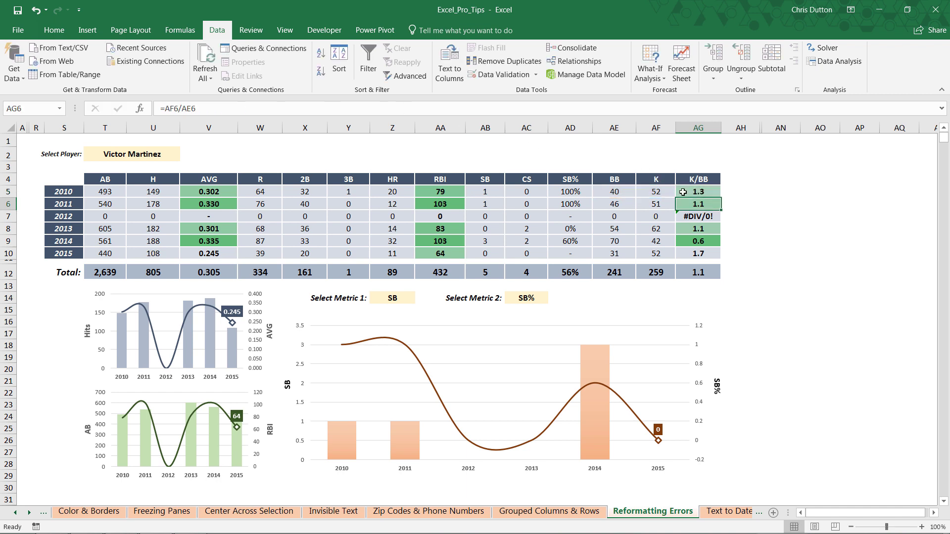
click(686, 193)
drag(721, 197, 713, 256)
Step: Test the IFERROR formulas by choosing other players in T2, ending on Drew Stubbs
click(236, 165)
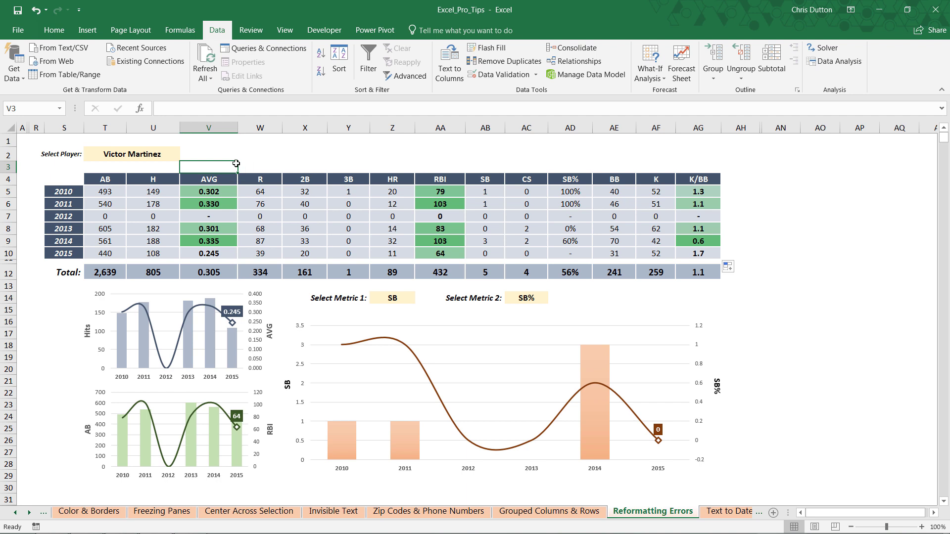
click(176, 154)
click(186, 155)
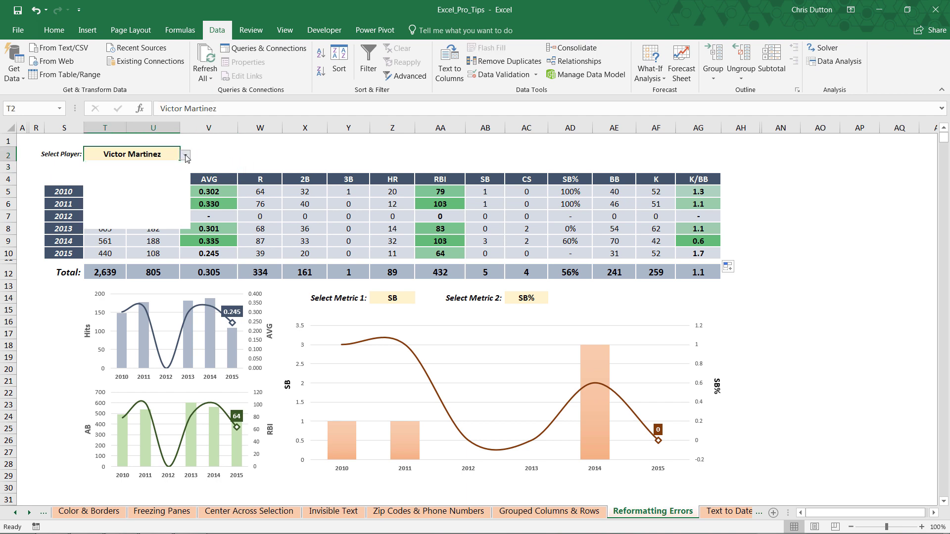
drag(186, 216, 184, 174)
click(107, 193)
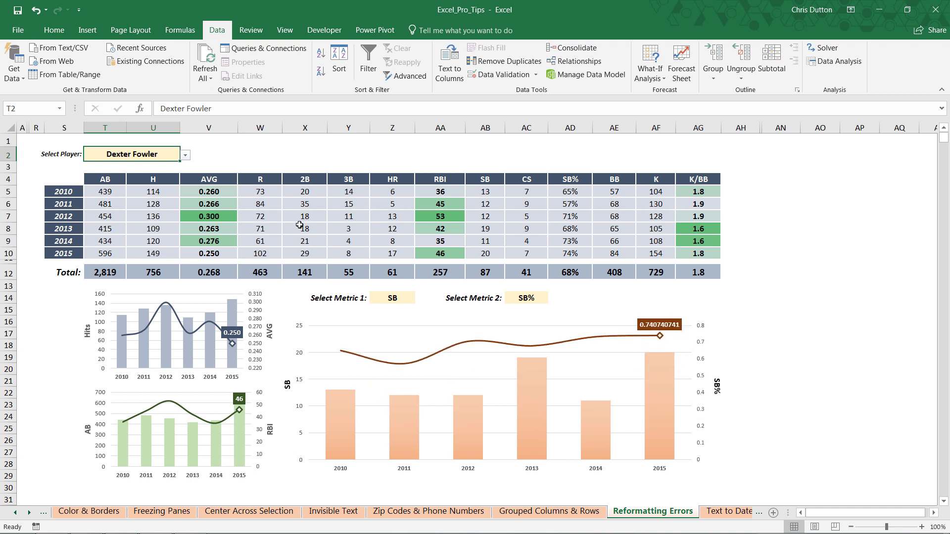
click(185, 155)
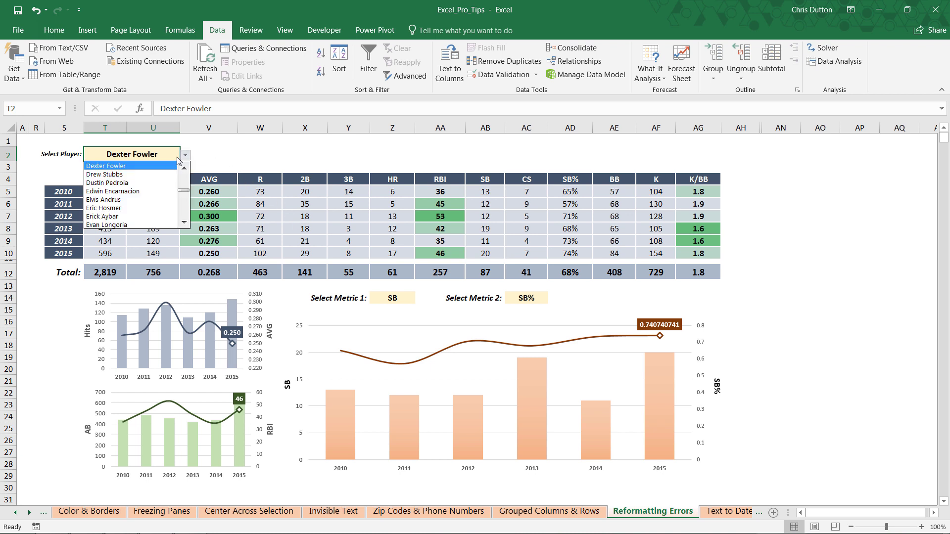
click(147, 175)
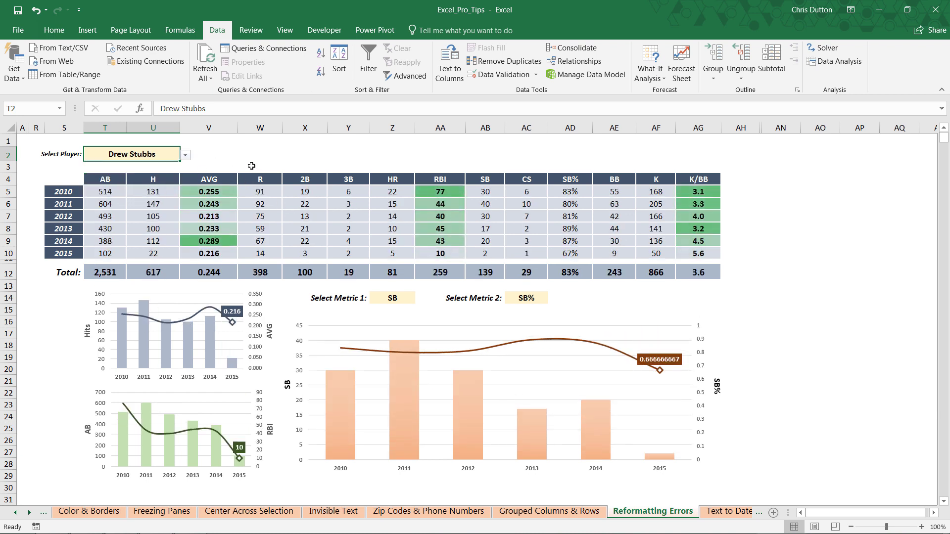